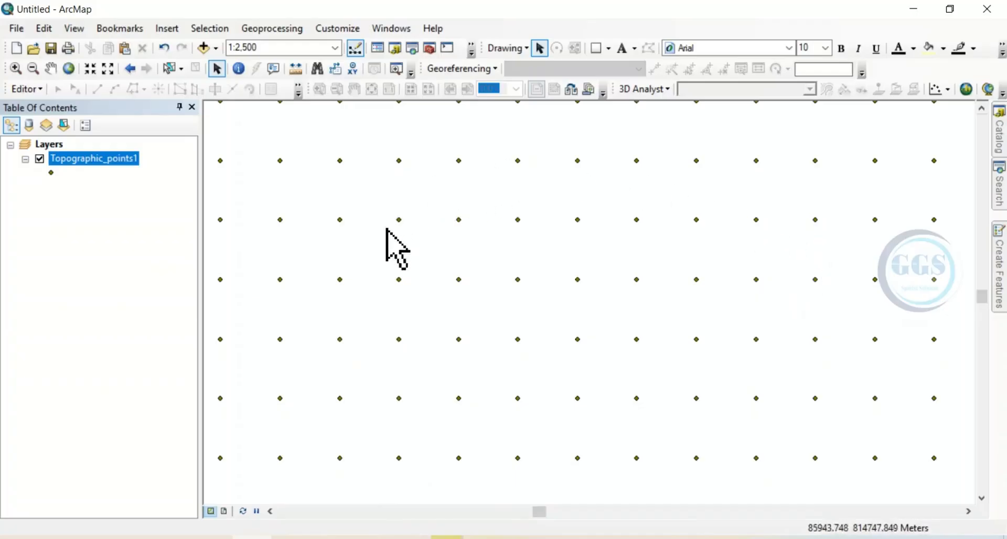
Inspect the attribute table of the Topographic_points1 layer for its elevation field, and close the table
right_click(89, 164)
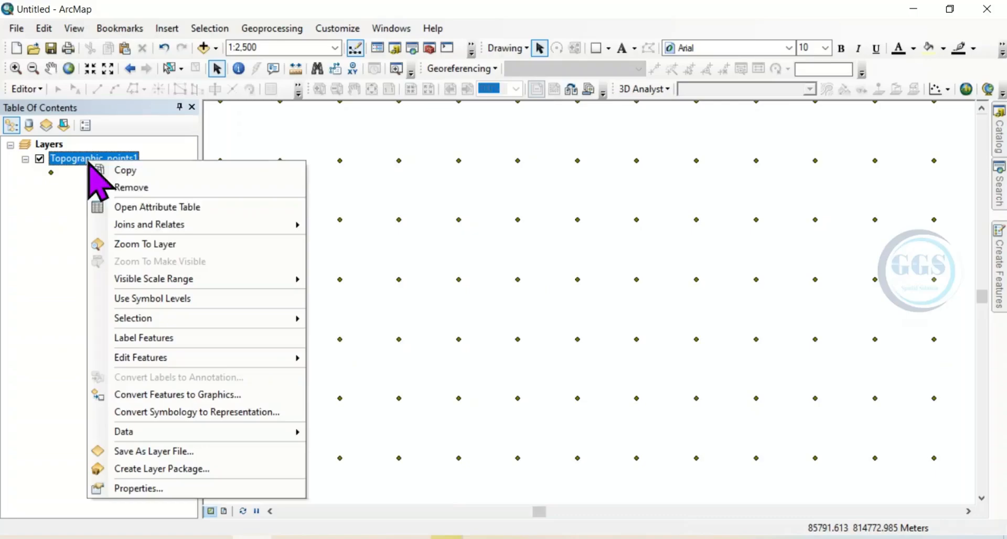
left_click(157, 207)
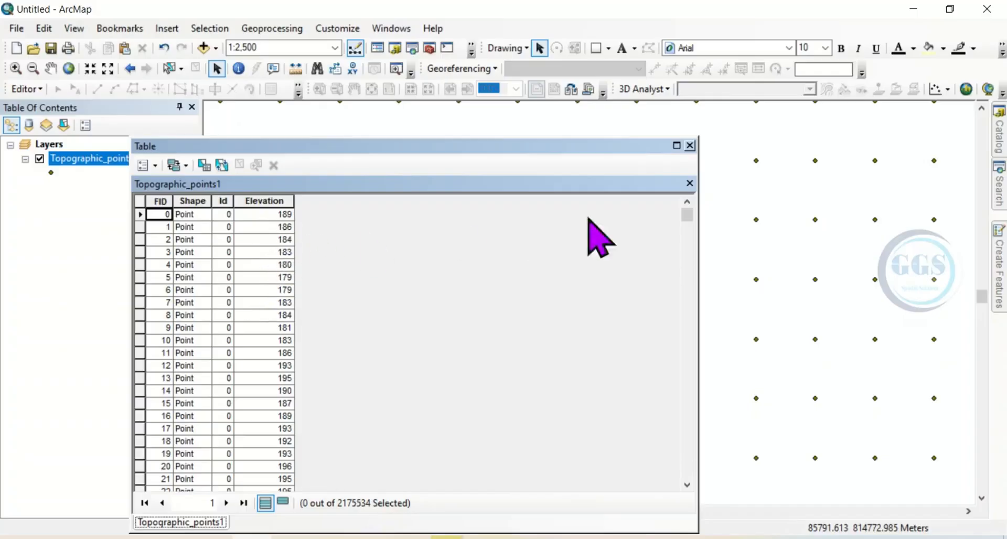
left_click(690, 145)
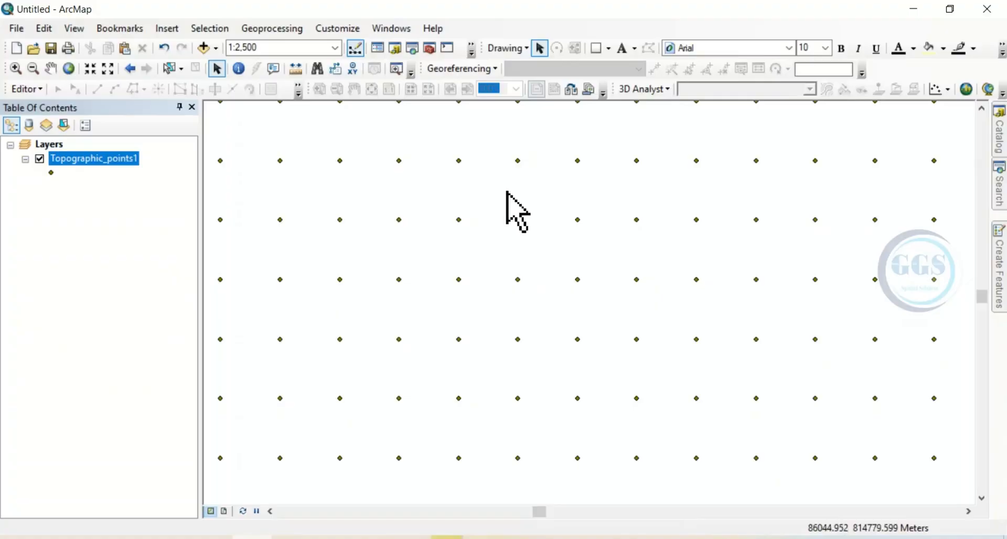
Start the 3D Analyst raster interpolation tool Topo to Raster and add Topographic_points1 as its input feature data
left_click(429, 48)
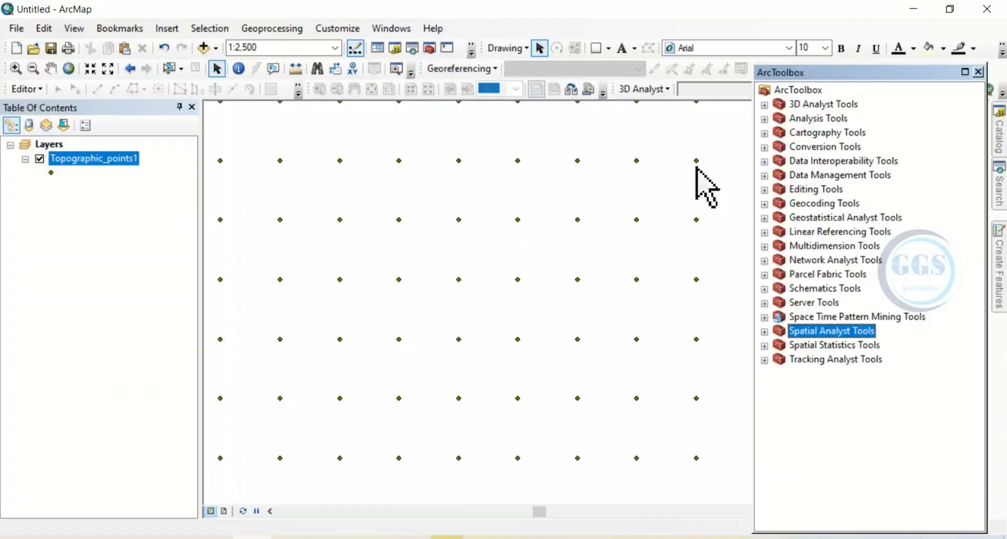
left_click(765, 105)
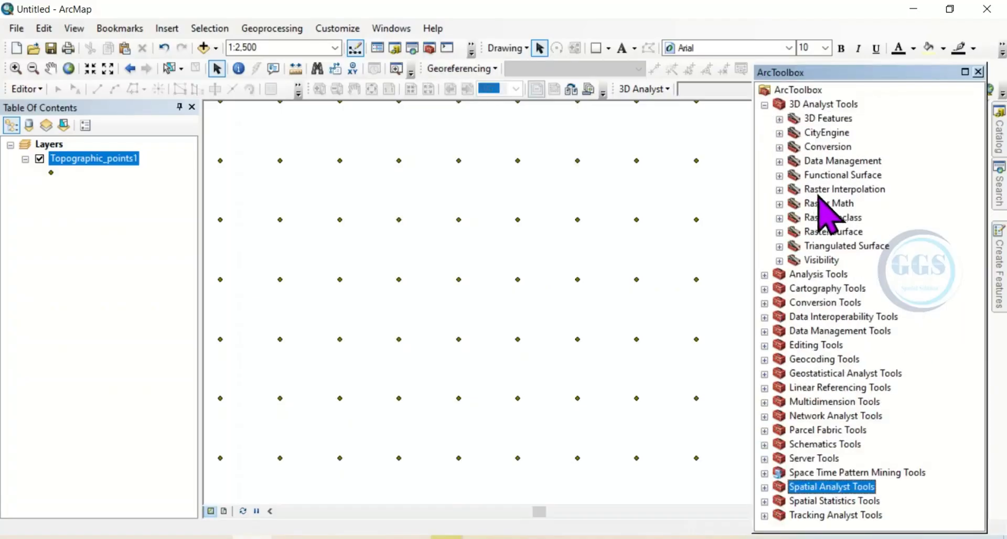
left_click(780, 189)
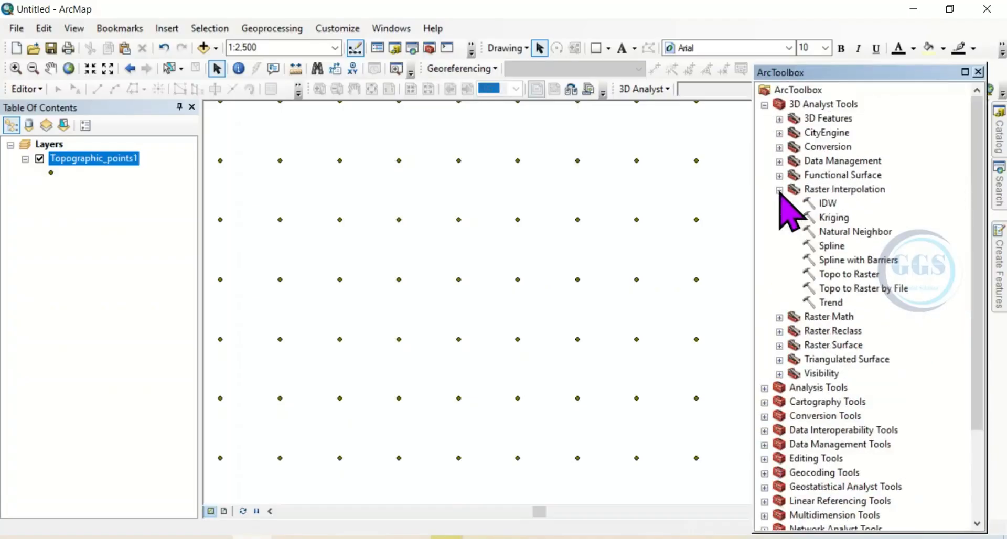
double_click(844, 274)
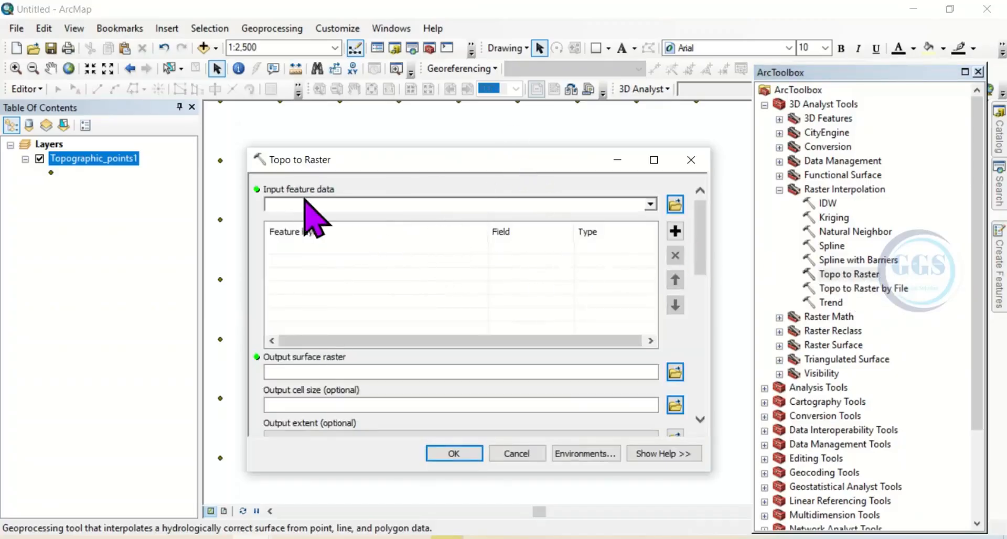
left_click(650, 204)
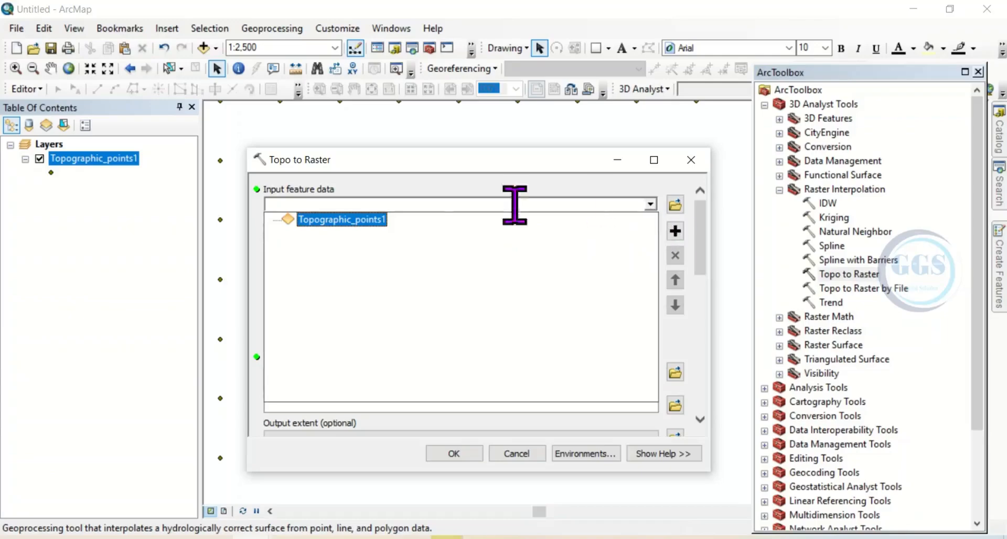
left_click(352, 220)
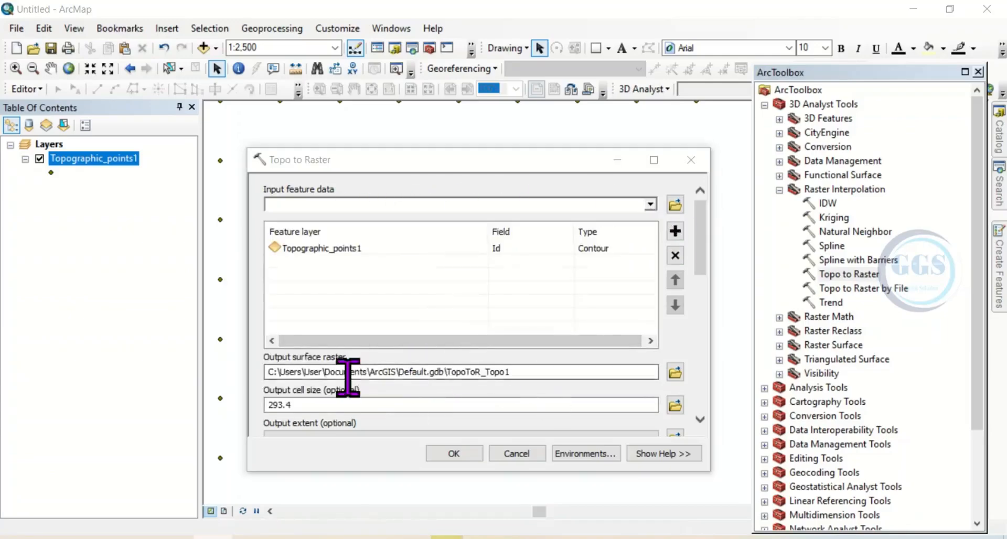
Set the output surface raster to DEM_point in the Desktop\Tutorial\AA folder
left_click(675, 372)
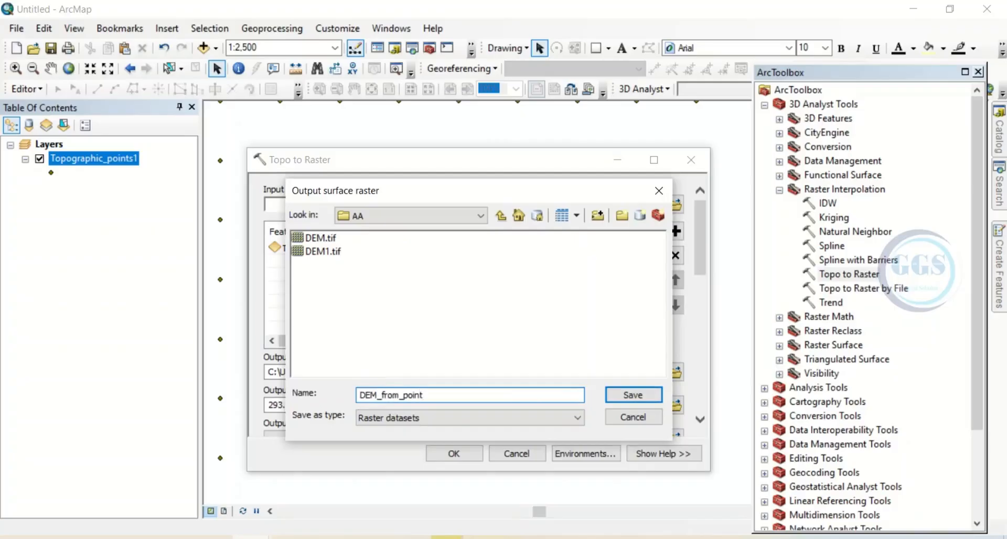
left_click(634, 397)
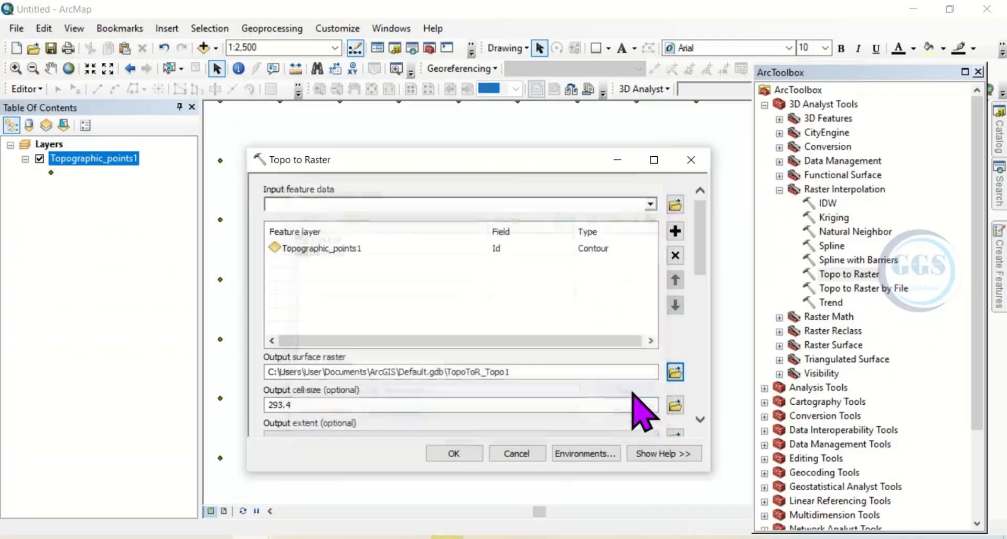
left_click(474, 390)
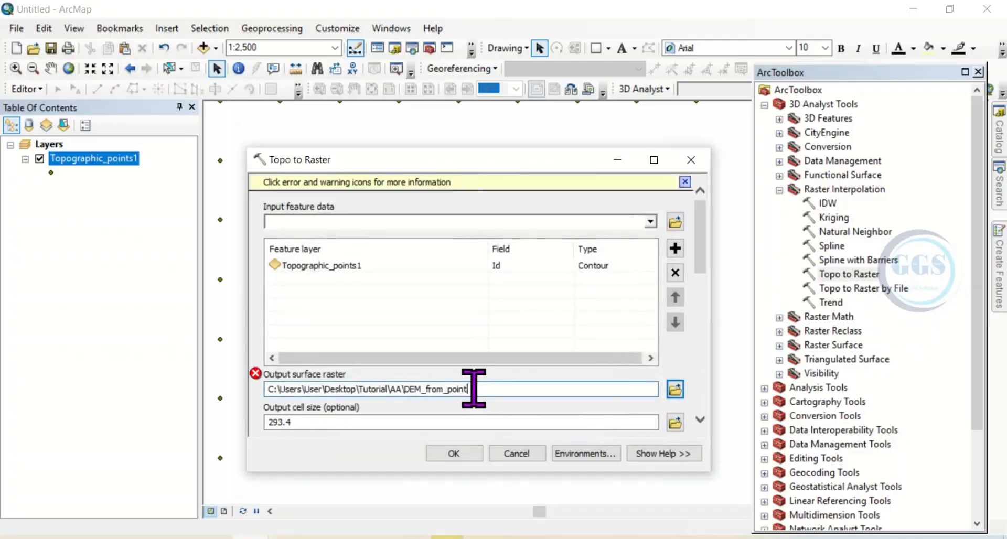
left_click(442, 391)
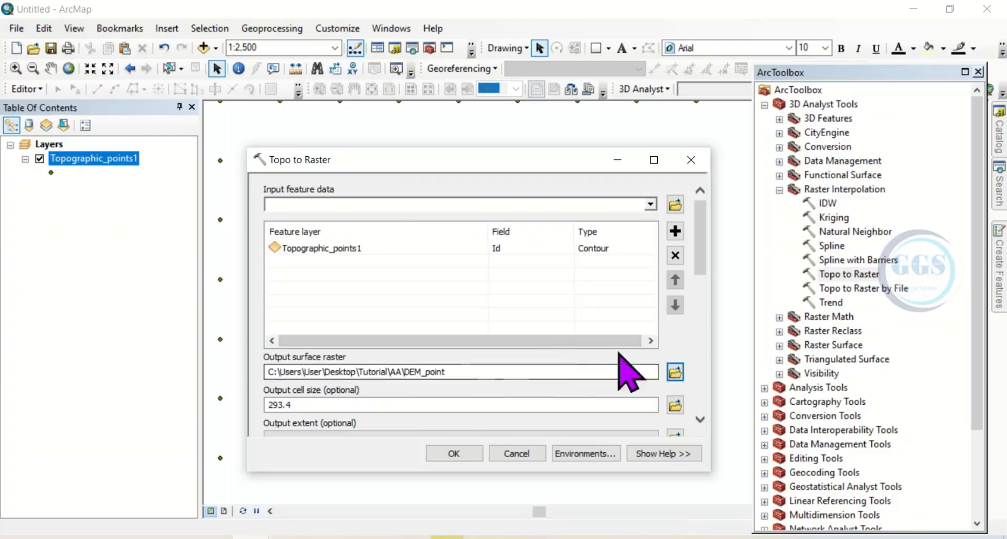
Measure the distance between two neighbouring topographic points on the map, keeping the Topo to Raster settings open beside it
left_click_drag(704, 272, 705, 302)
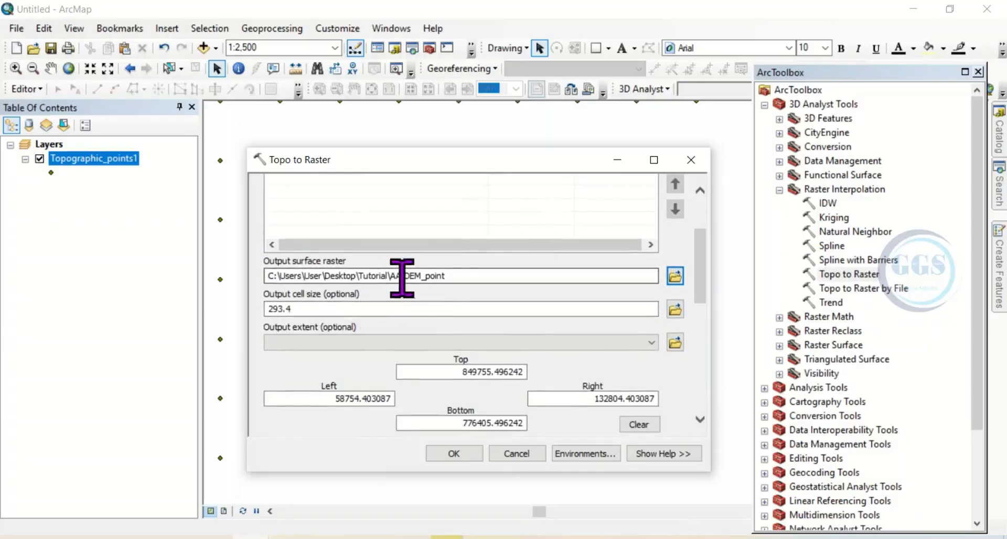
left_click_drag(441, 158, 646, 133)
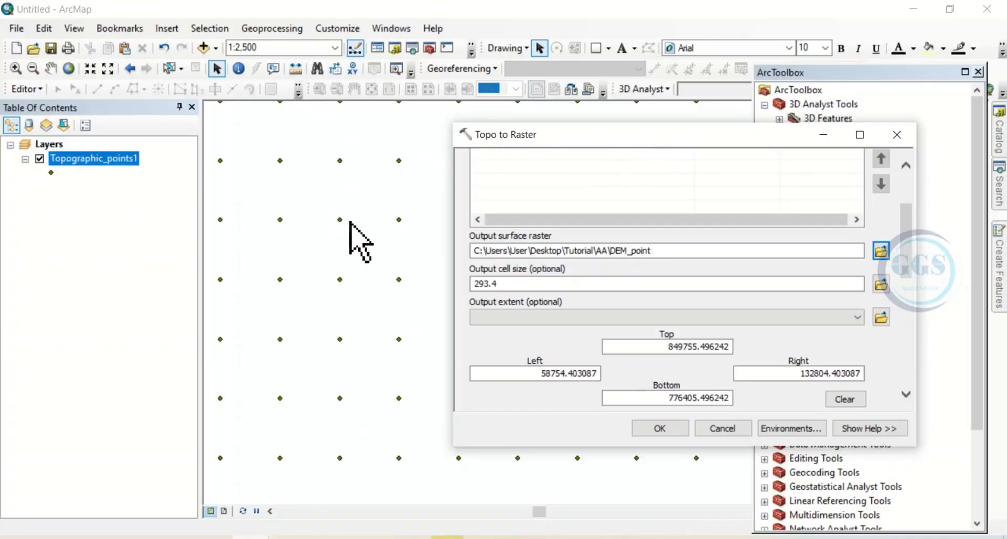
left_click(296, 70)
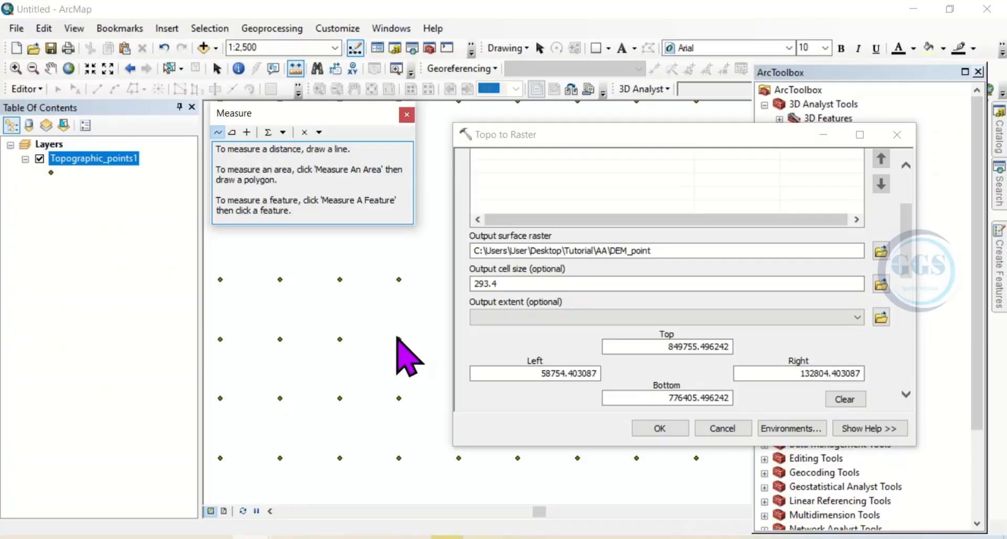
double_click(399, 340)
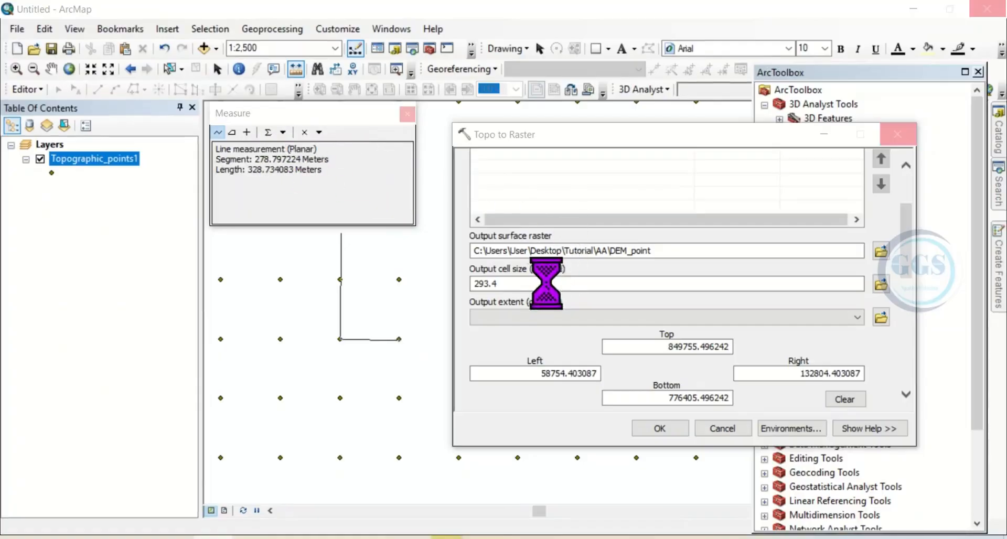
left_click(407, 114)
Set the Topographic_points1 input's field to Elevation and its type to PointElevation, and run Topo to Raster
scroll(674, 247, "down", 1)
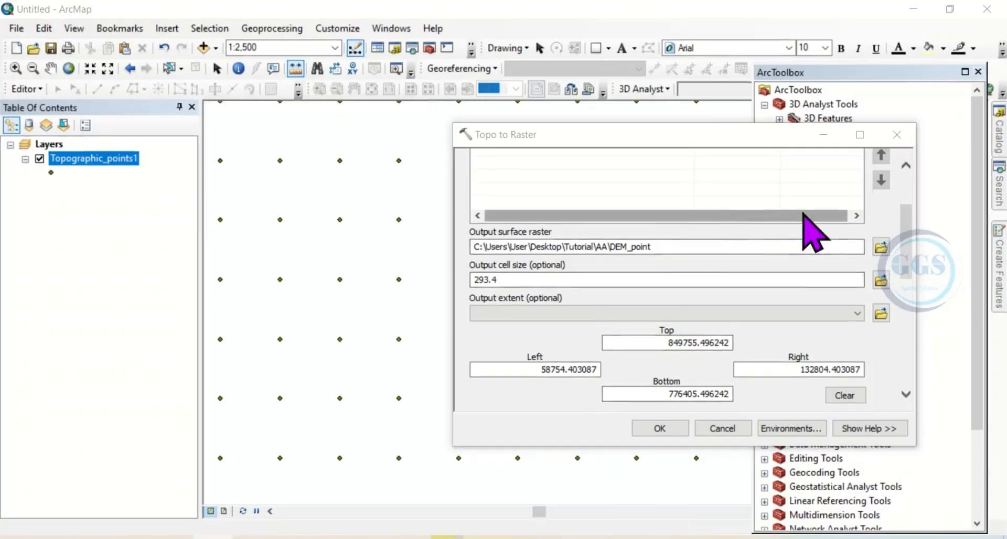
scroll(912, 206, "up", 5)
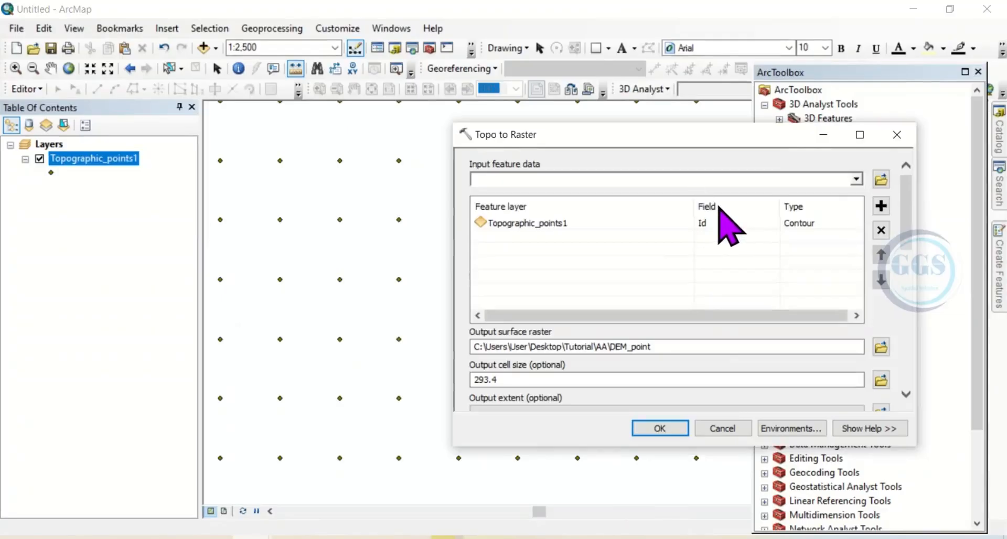
left_click(703, 223)
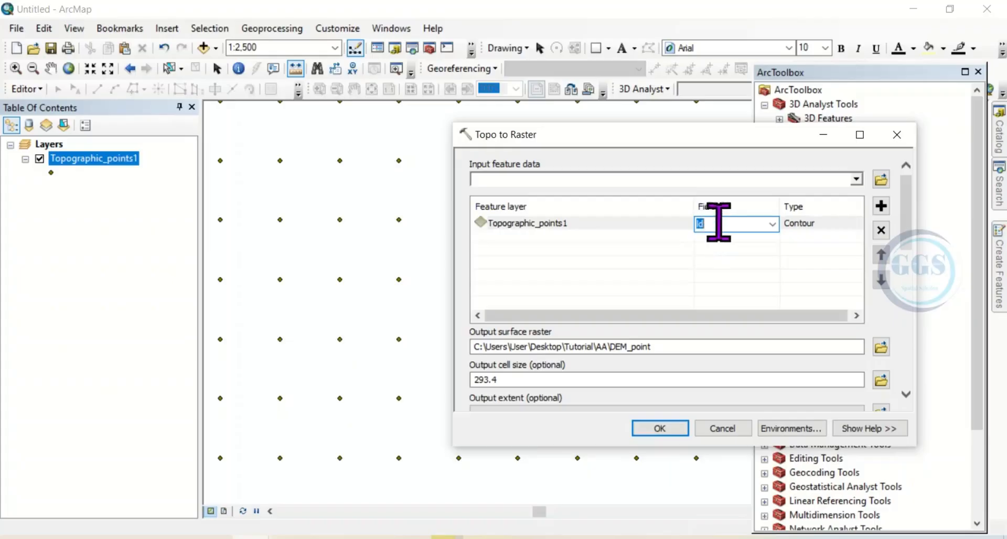
left_click(772, 224)
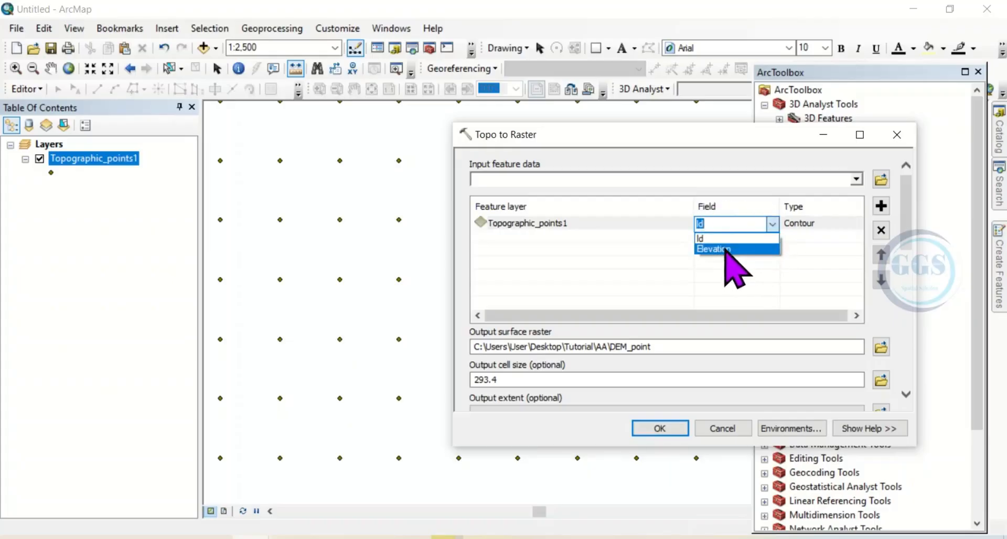
left_click(724, 249)
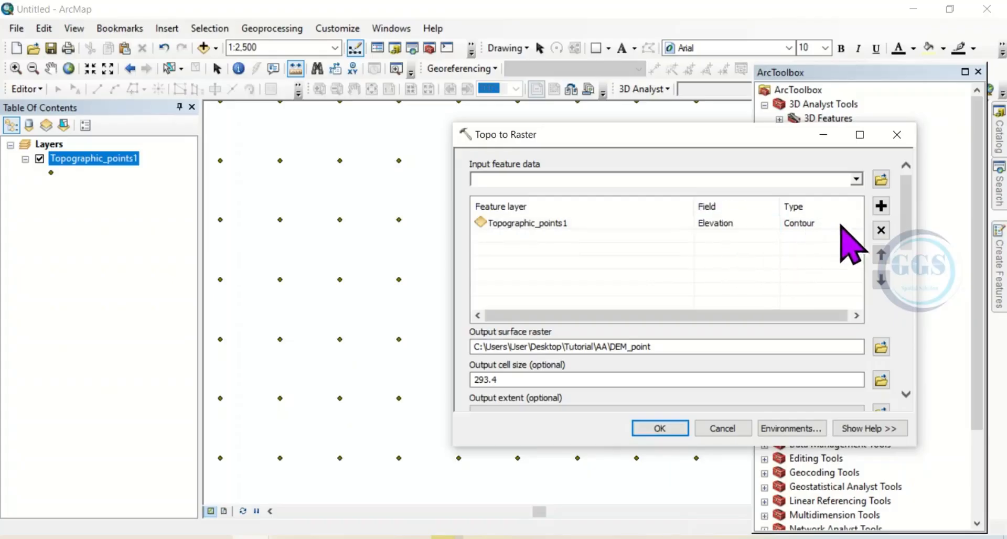
left_click(843, 225)
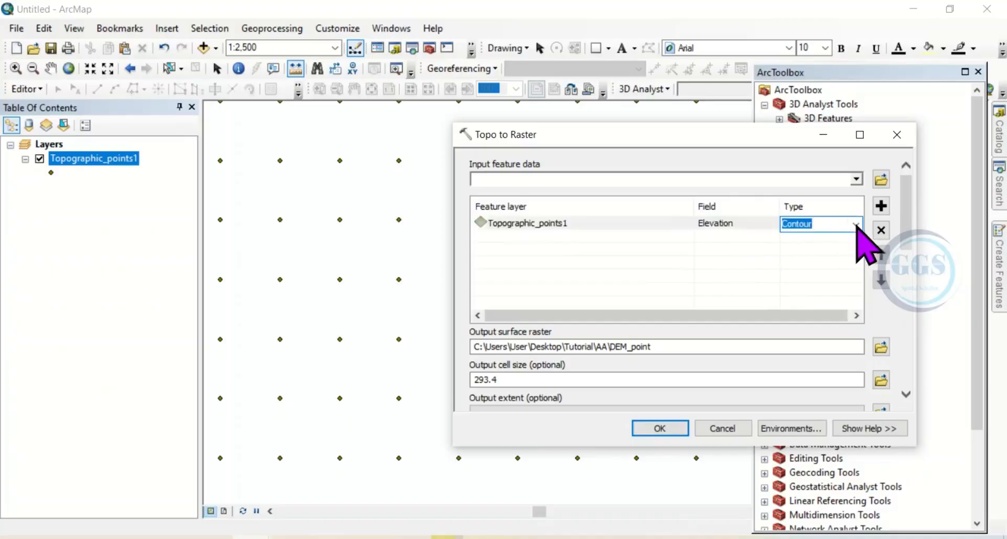
left_click(857, 224)
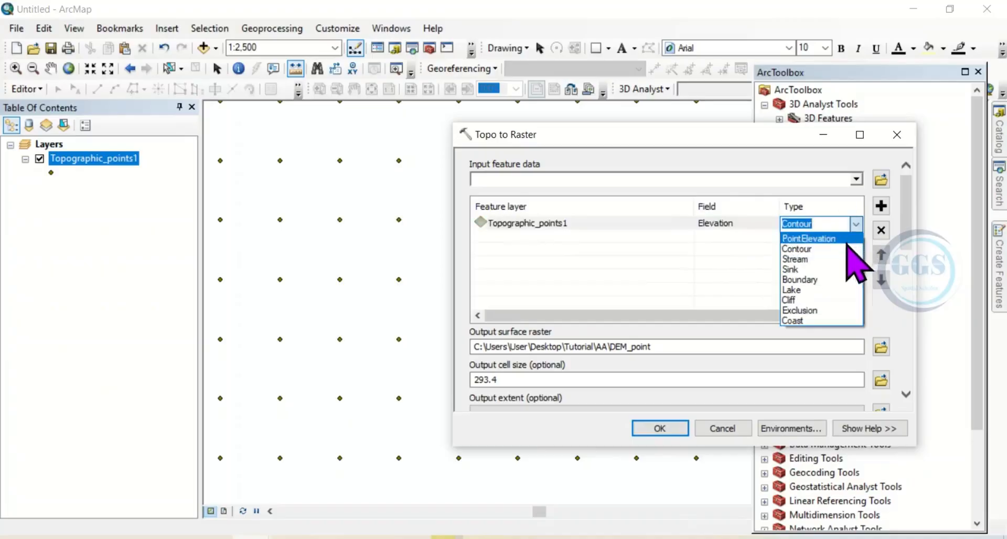
left_click(808, 238)
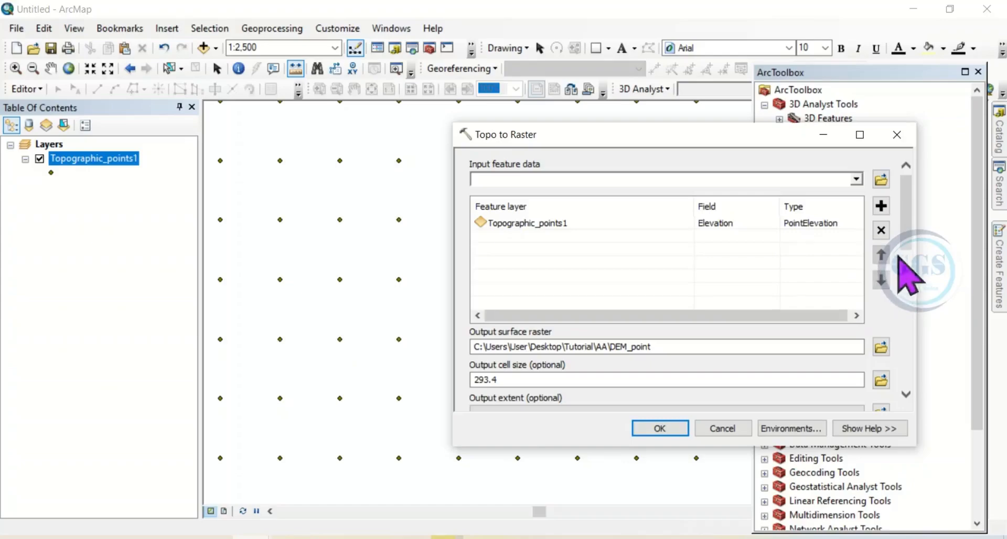
left_click_drag(910, 235, 906, 267)
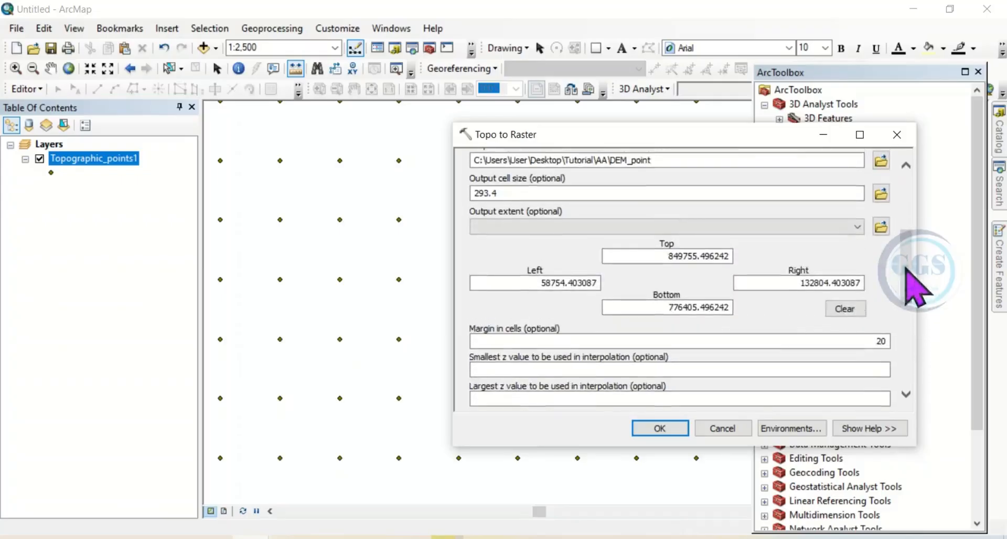
left_click(662, 429)
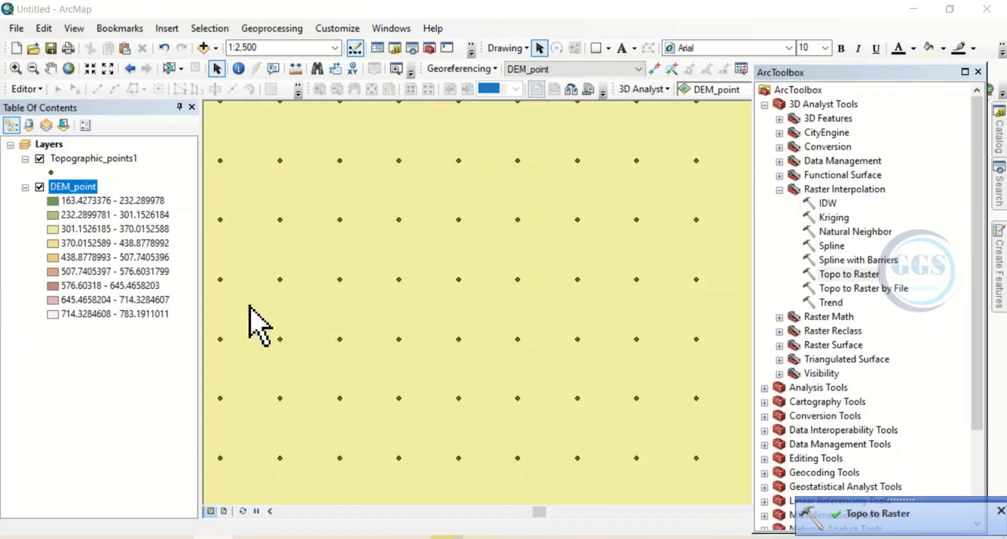
Hide the Topographic_points1 layer, zoom to the full extent of the DEM_point layer, and close the toolbox
left_click(40, 159)
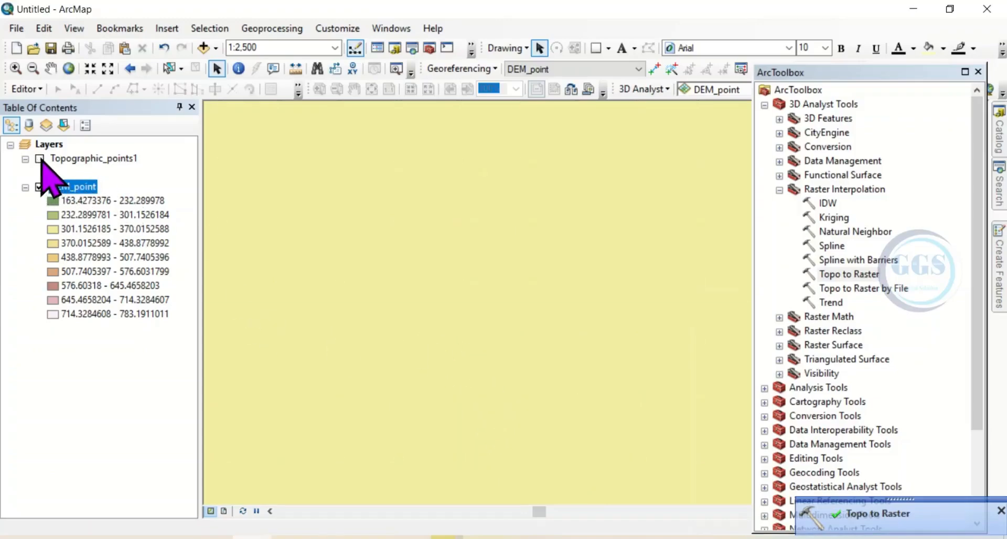
right_click(80, 189)
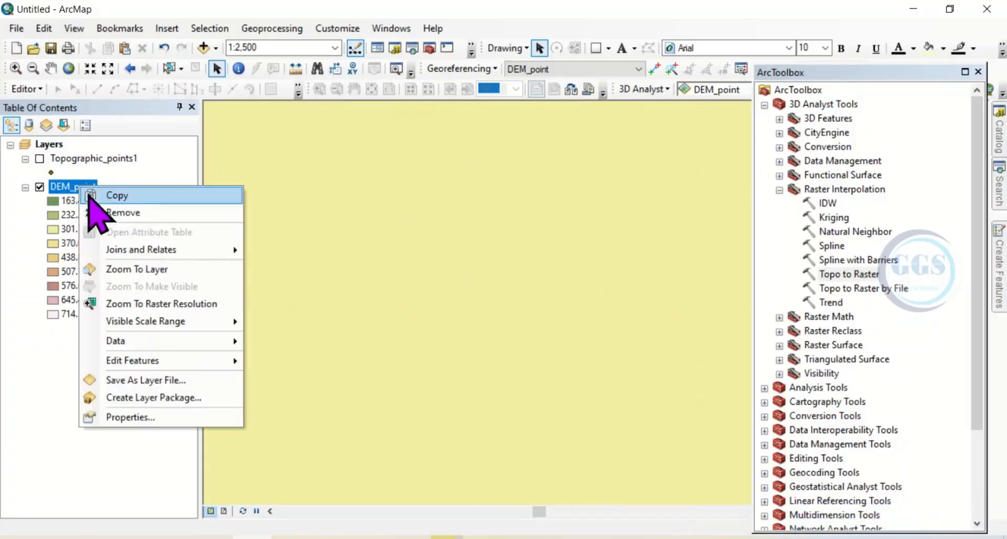
left_click(148, 270)
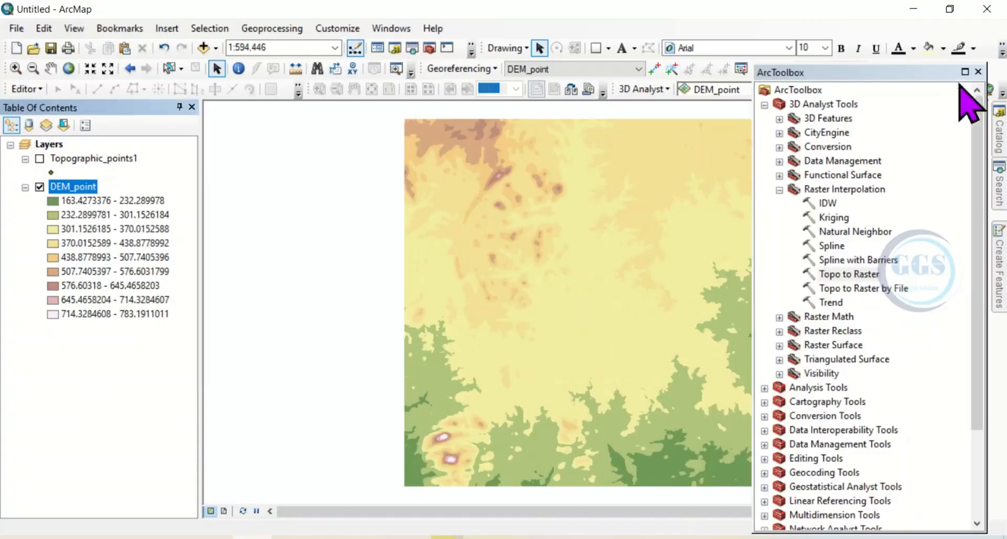
left_click(978, 71)
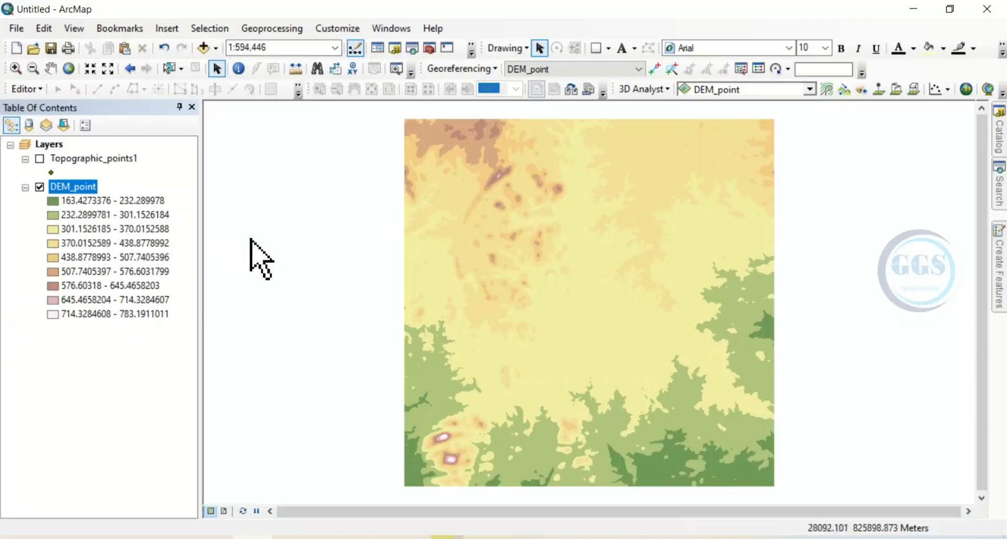
Change the DEM_point layer's symbology from Classified to Stretched
right_click(75, 189)
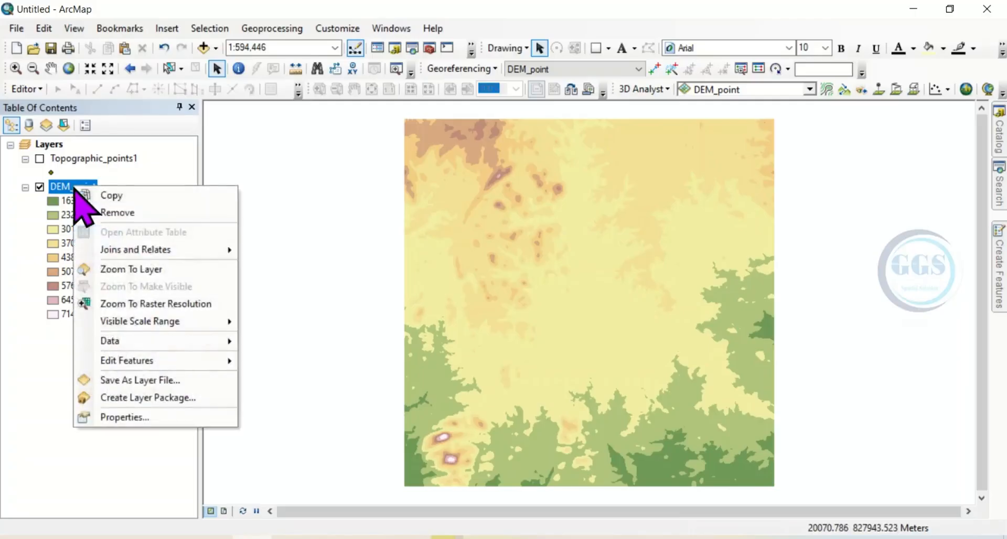
left_click(131, 417)
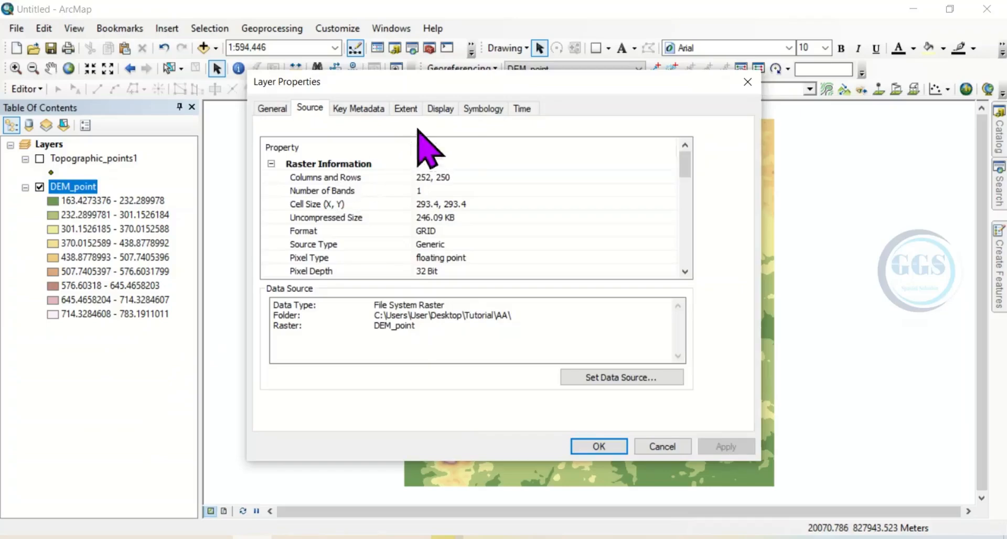
left_click(479, 109)
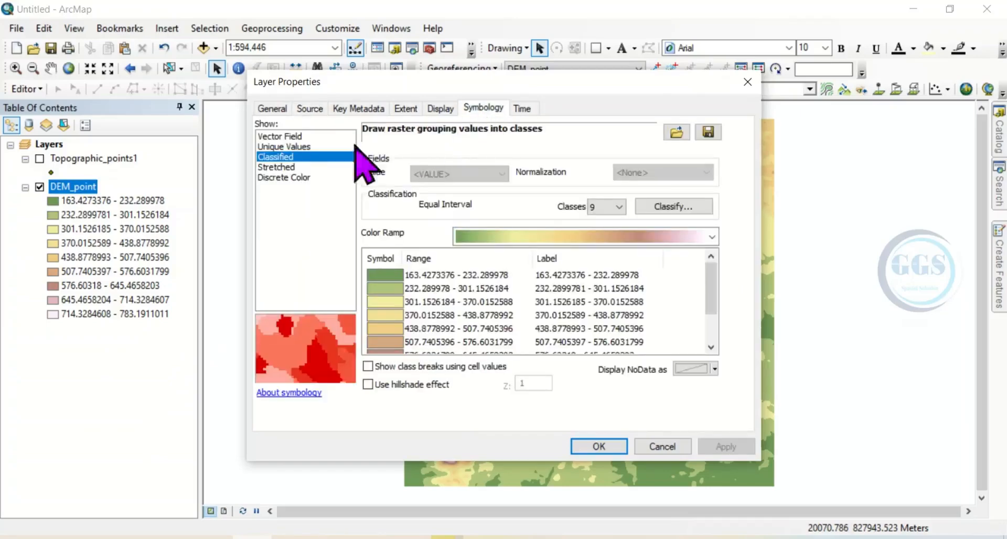
left_click(276, 167)
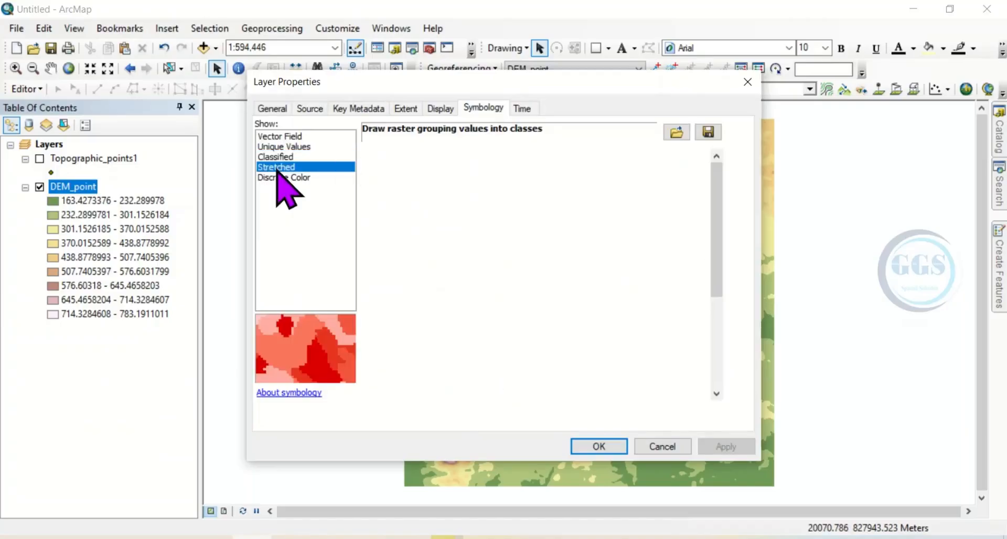
left_click(599, 447)
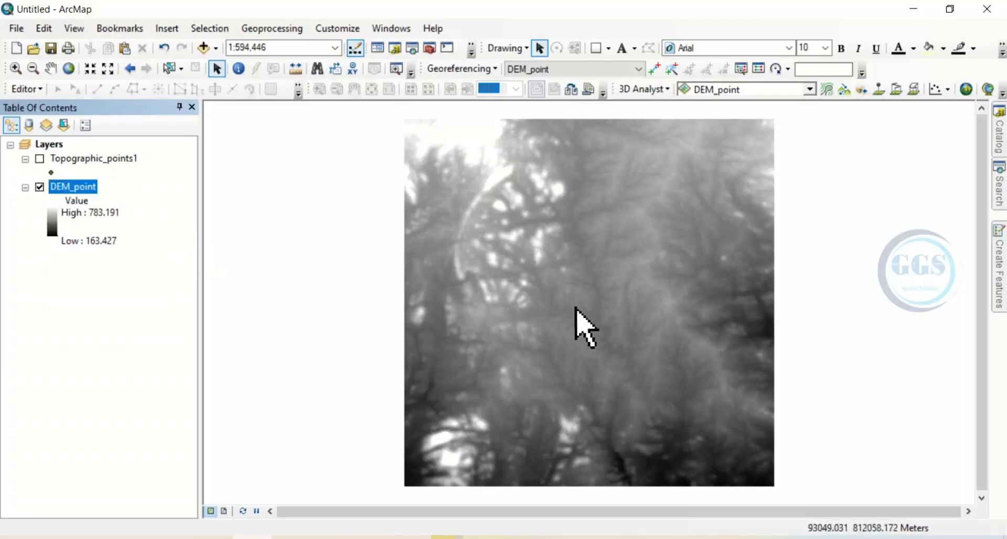
scroll(570, 309, "down", 1)
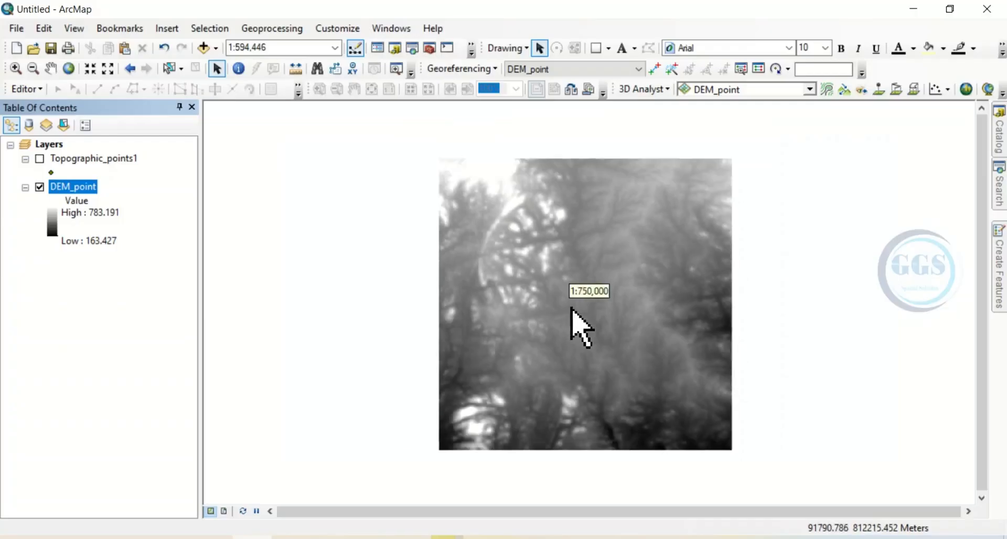
scroll(571, 308, "down", 5)
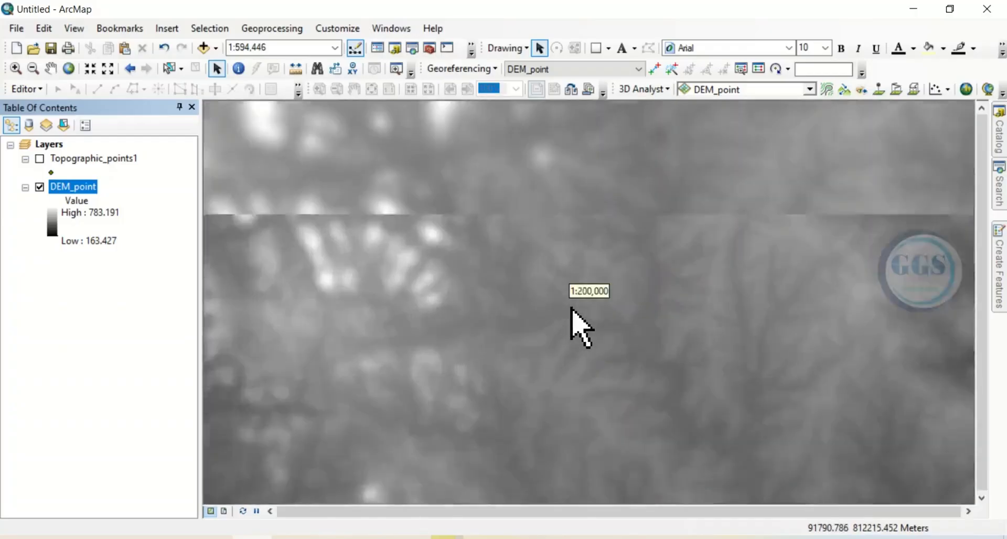
scroll(570, 309, "up", 2)
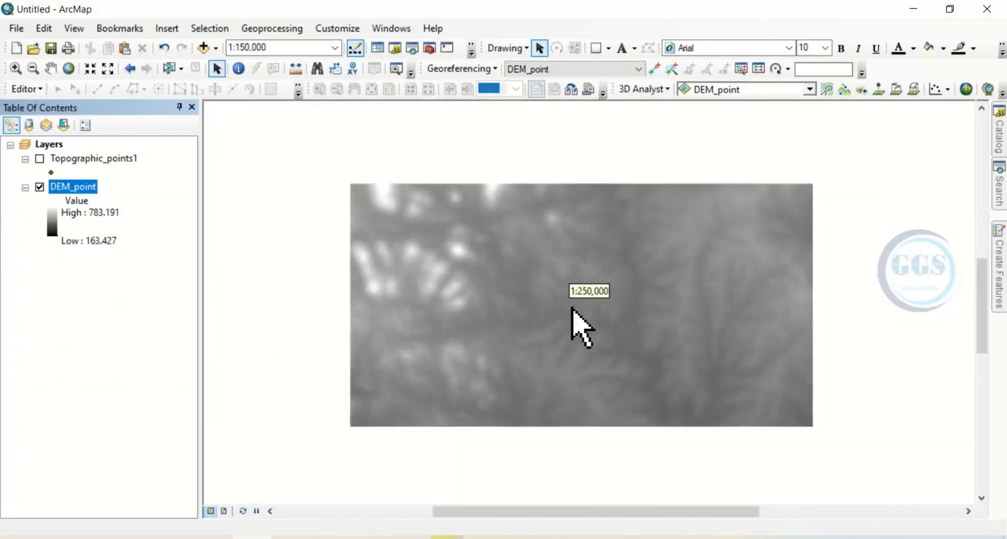
scroll(571, 308, "up", 3)
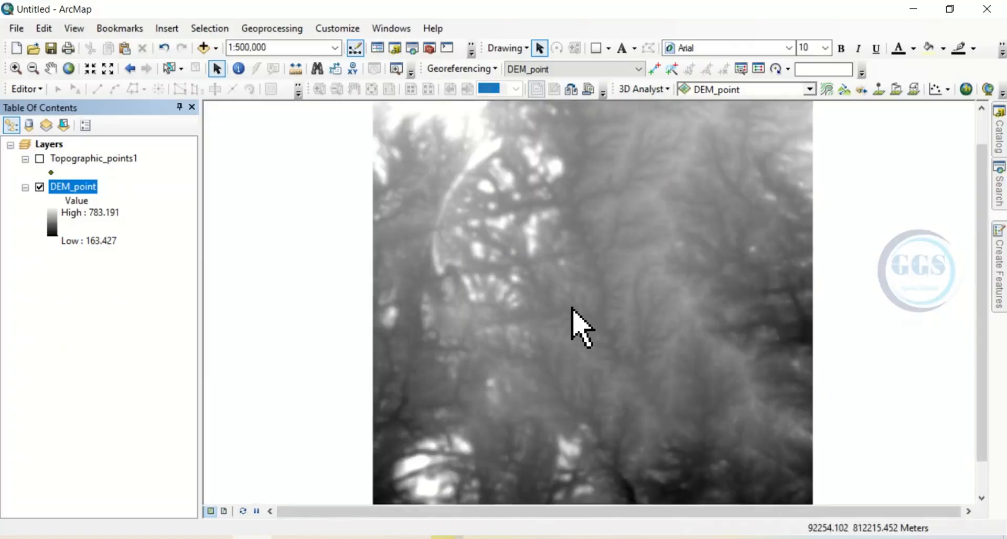